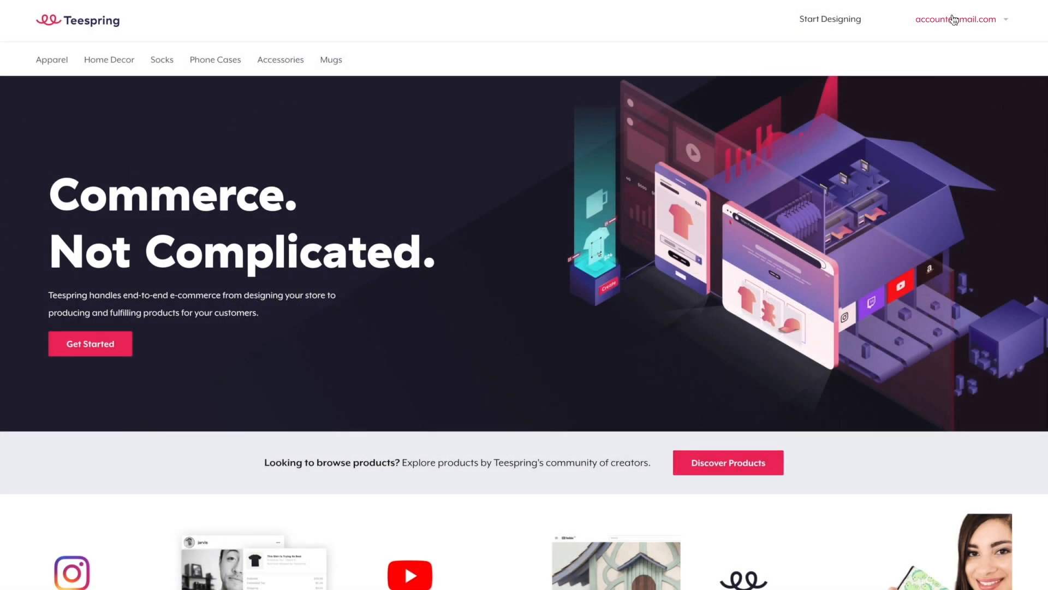
- Start a sample order for the 'Delivery, delivery, delivery' design from Listings
left_click(910, 49)
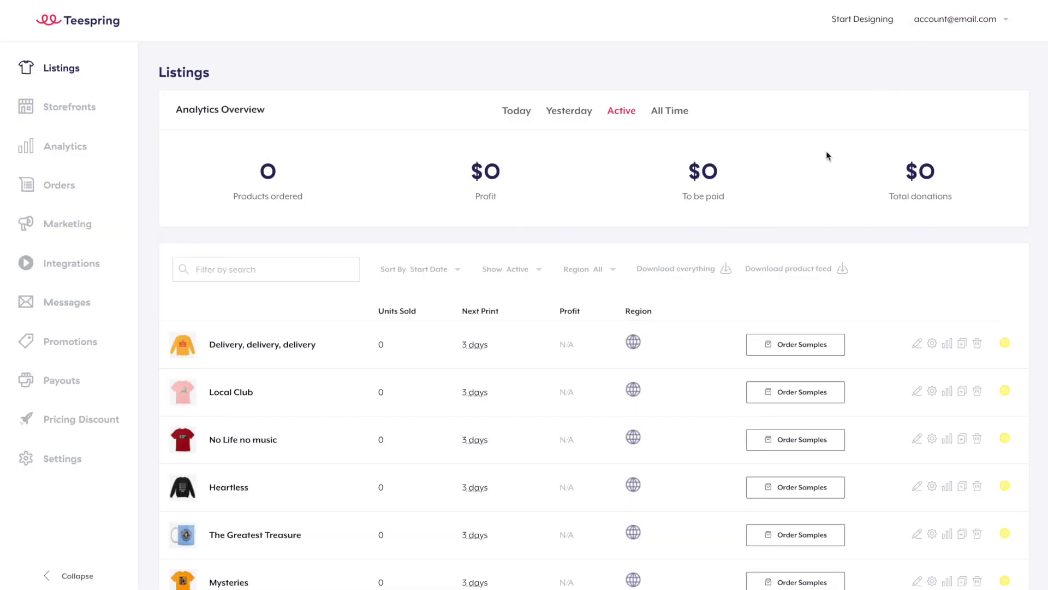
scroll(812, 178, "down", 1)
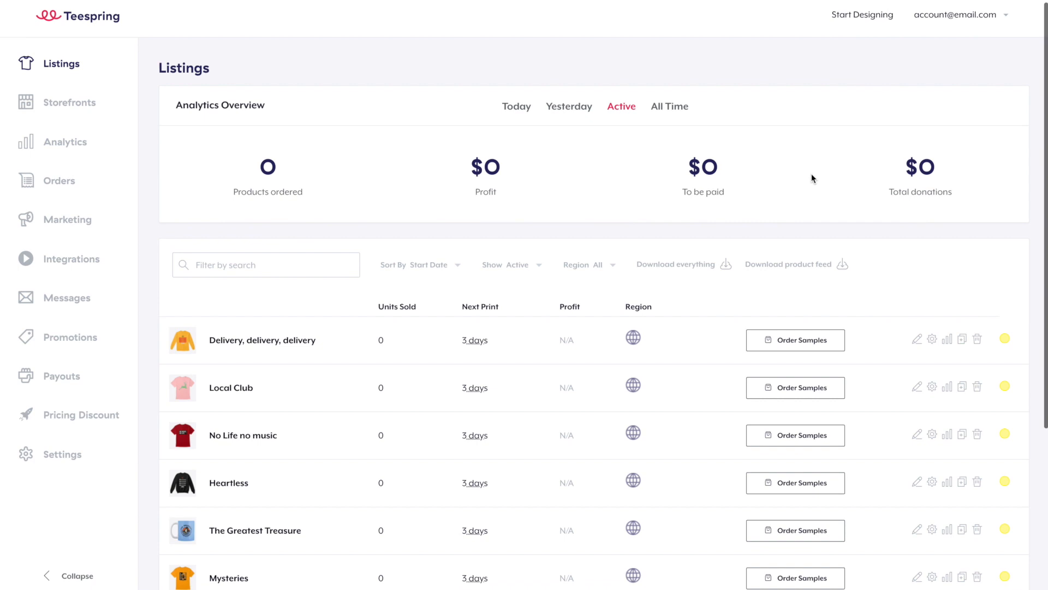
scroll(811, 174, "down", 3)
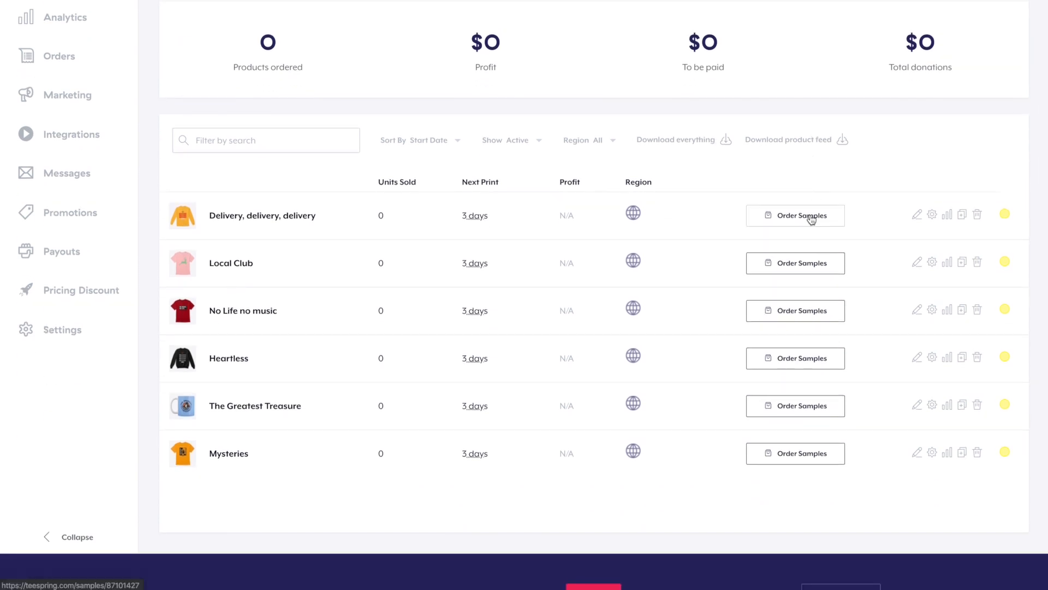
left_click(811, 218)
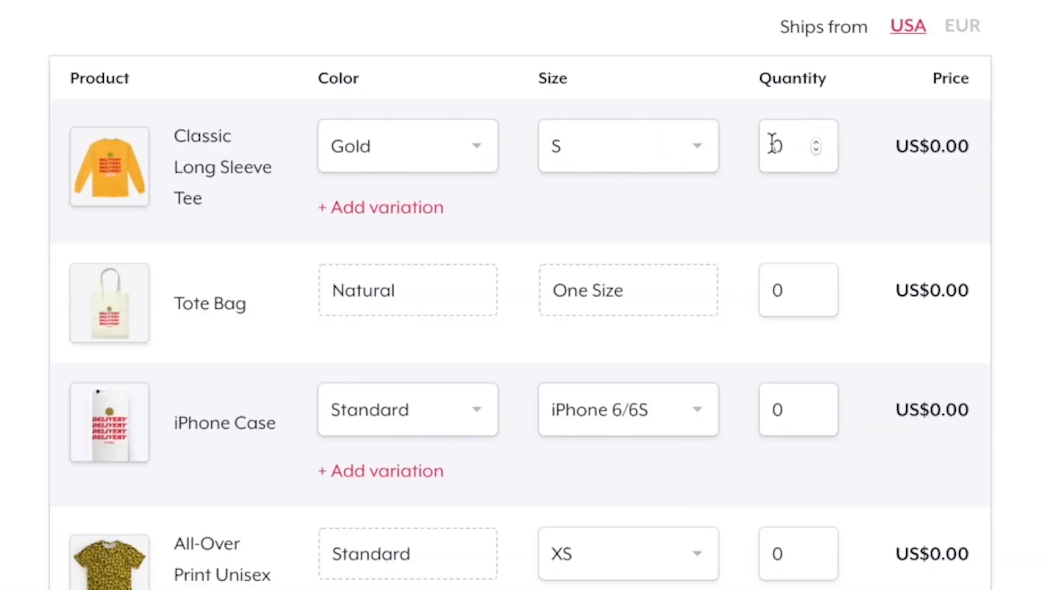
- Choose size M, colour White, quantity 5, then go to checkout and begin entering the buyer's name
left_click(607, 137)
left_click(628, 230)
left_click(461, 158)
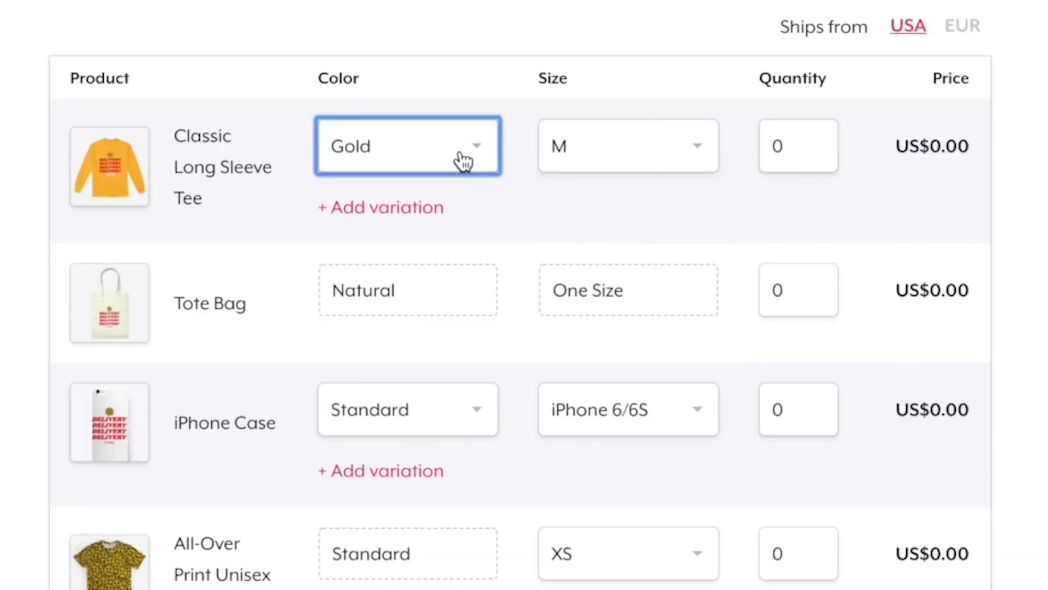
left_click(416, 234)
left_click(774, 154)
key("BackSpace")
type("5")
left_click(812, 322)
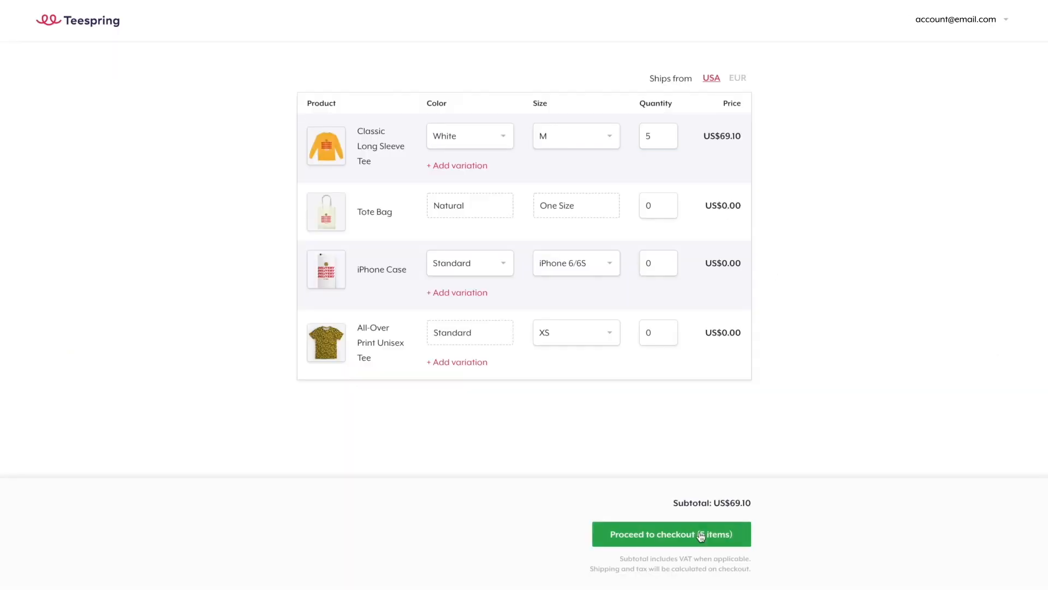
left_click(713, 544)
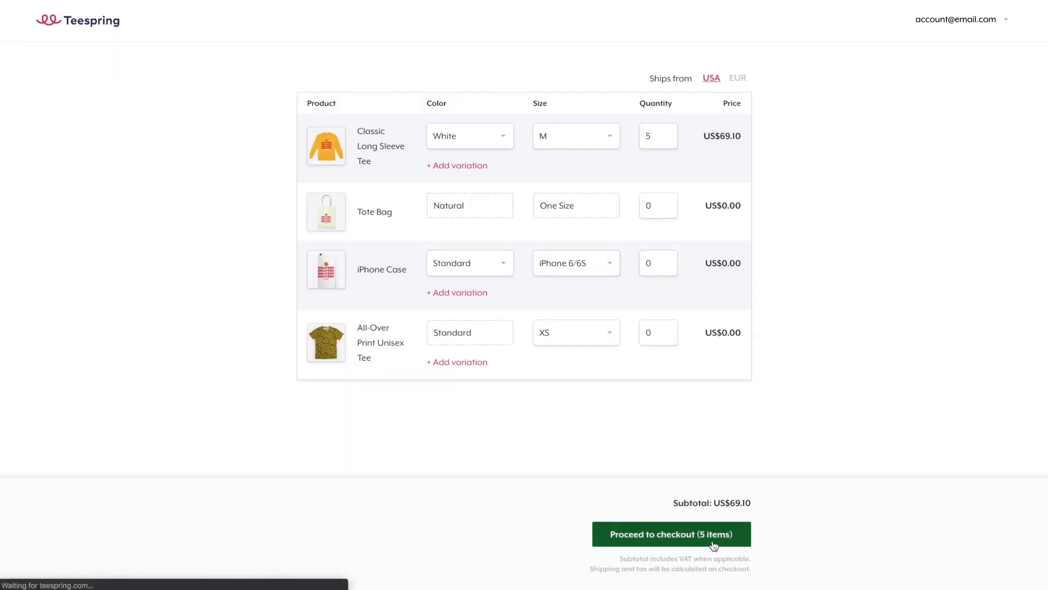
type("Eliz")
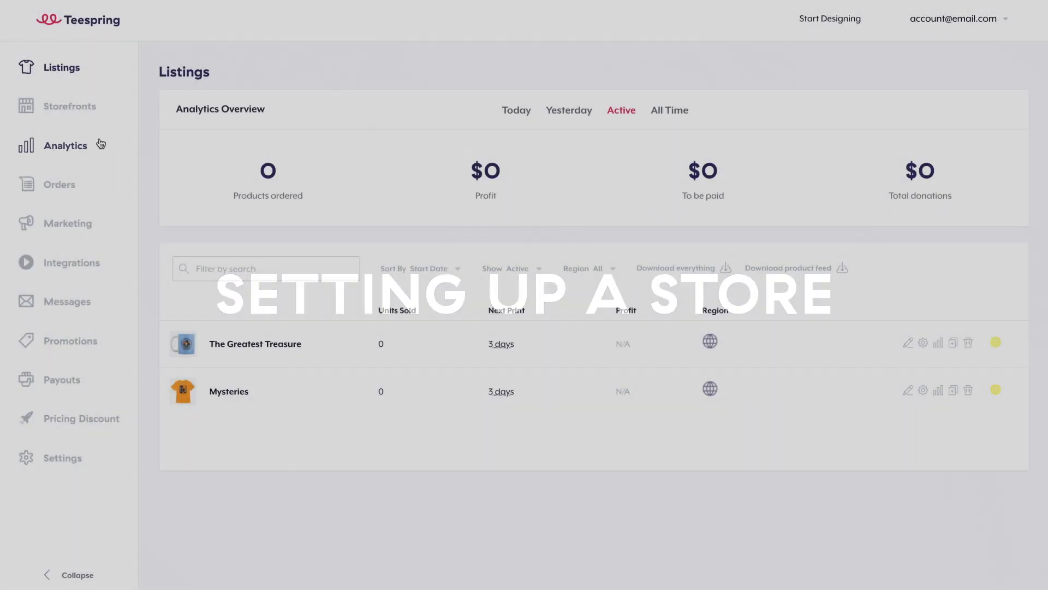
- Create a new storefront named 'My Store'
left_click(68, 106)
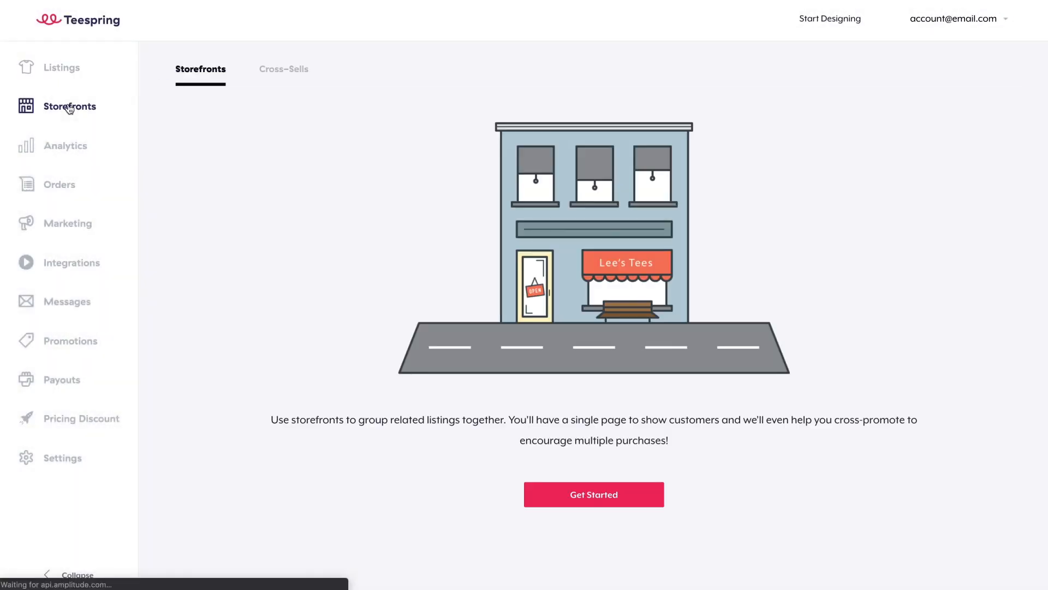
left_click(566, 483)
type("My Store")
left_click(599, 289)
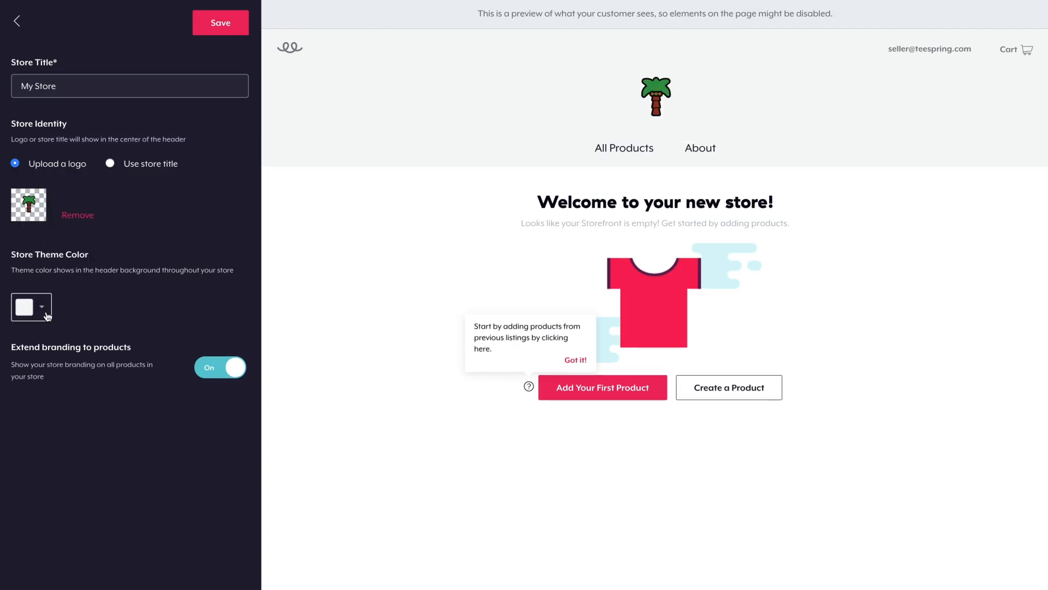
- Set the store theme colour to hex FF5959
left_click(48, 317)
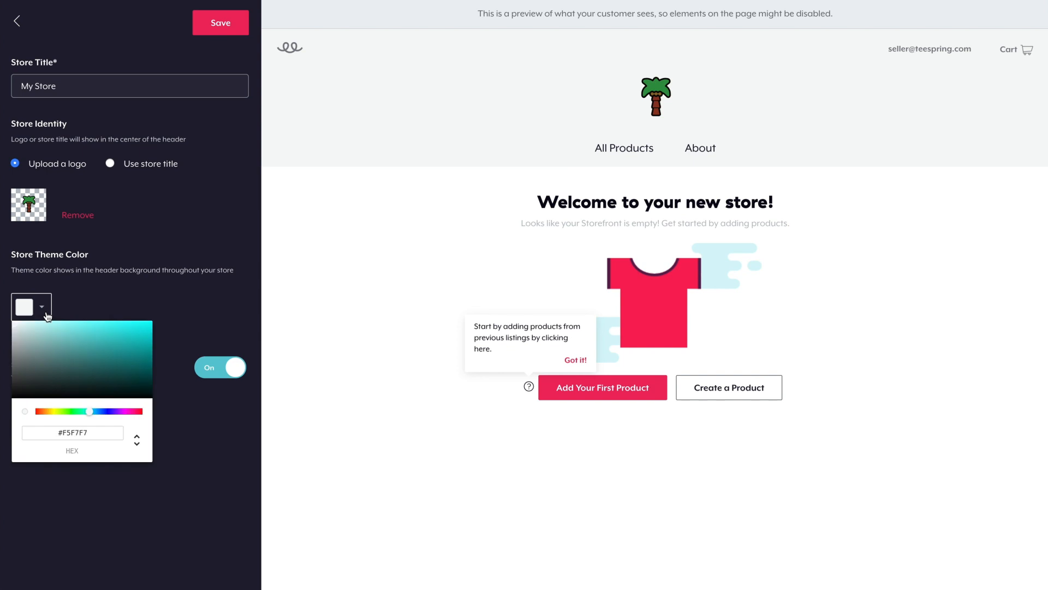
triple_click(95, 432)
type("FF5959")
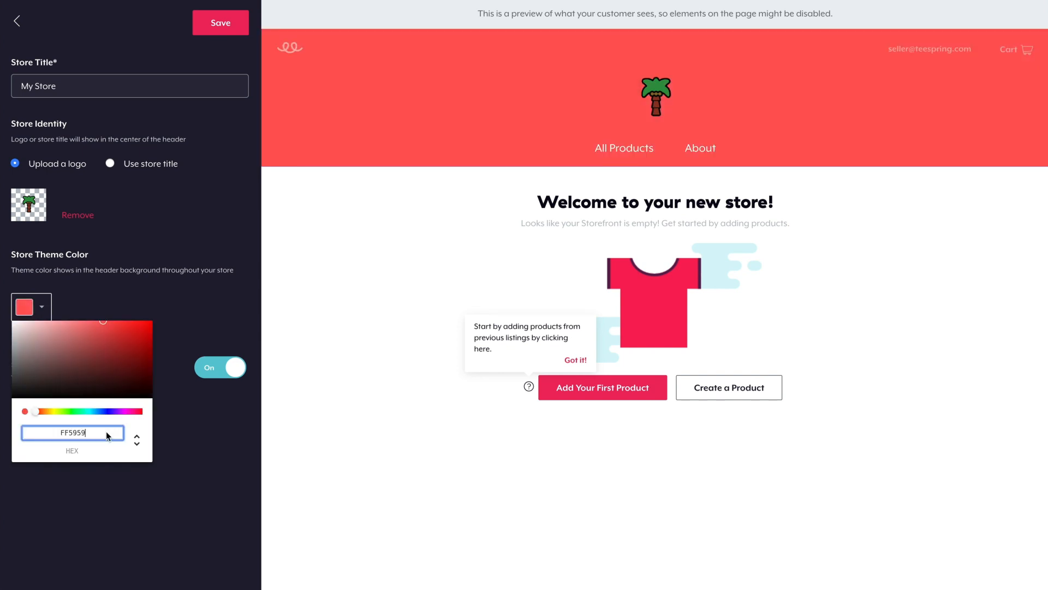
left_click(204, 324)
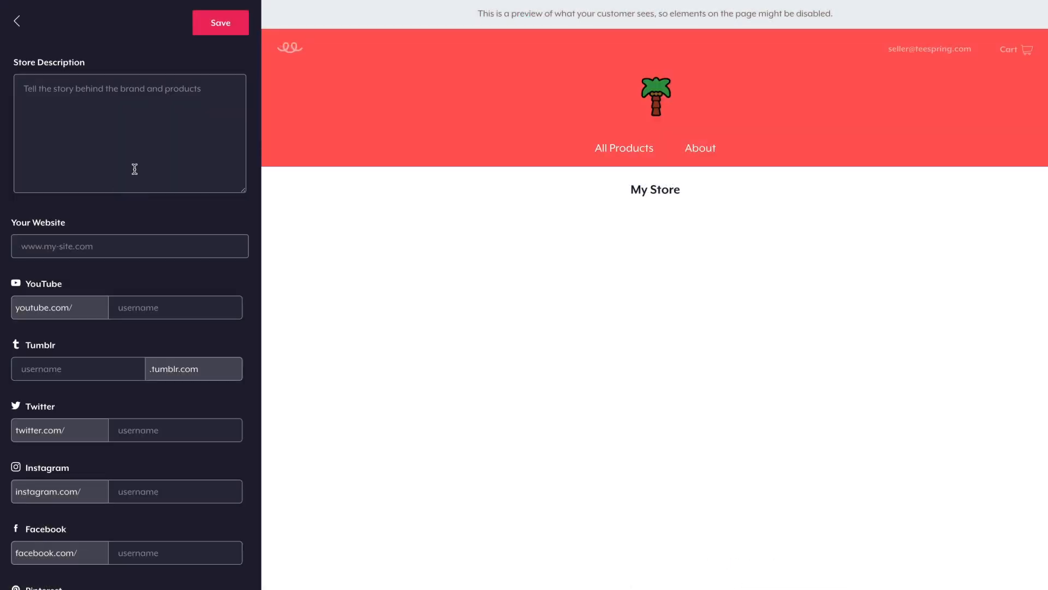
- Fill in the store description, website, YouTube and Twitter username fields
left_click(134, 169)
left_click(107, 240)
left_click(140, 298)
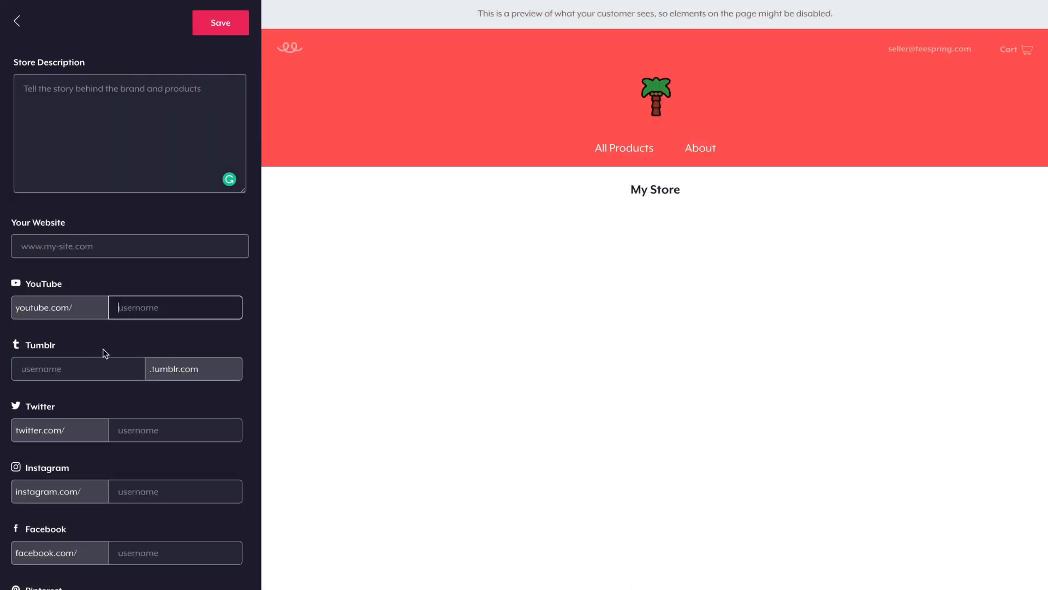
left_click(159, 431)
type("dj")
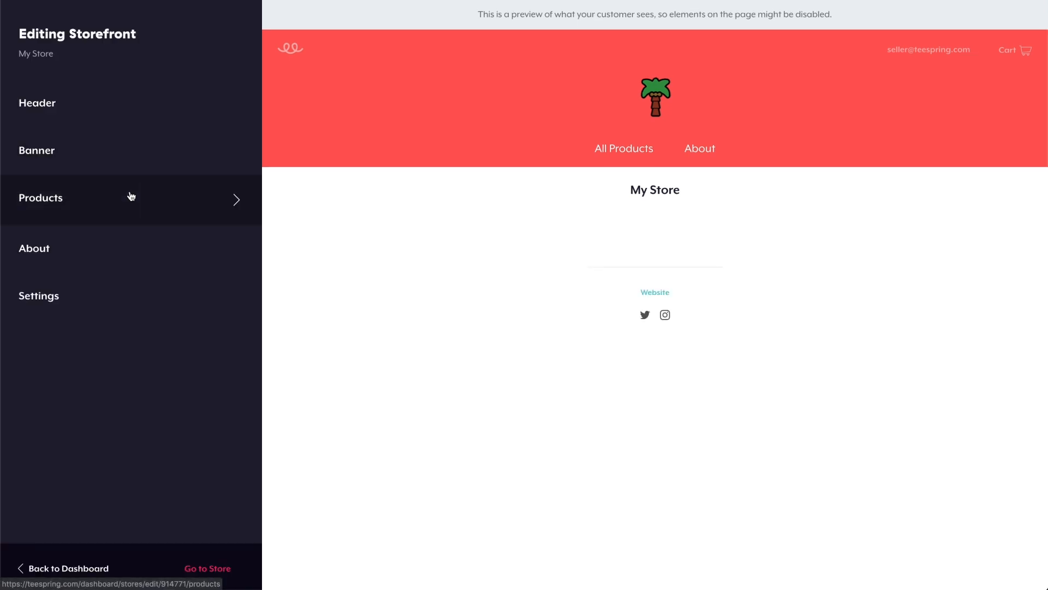
left_click(129, 196)
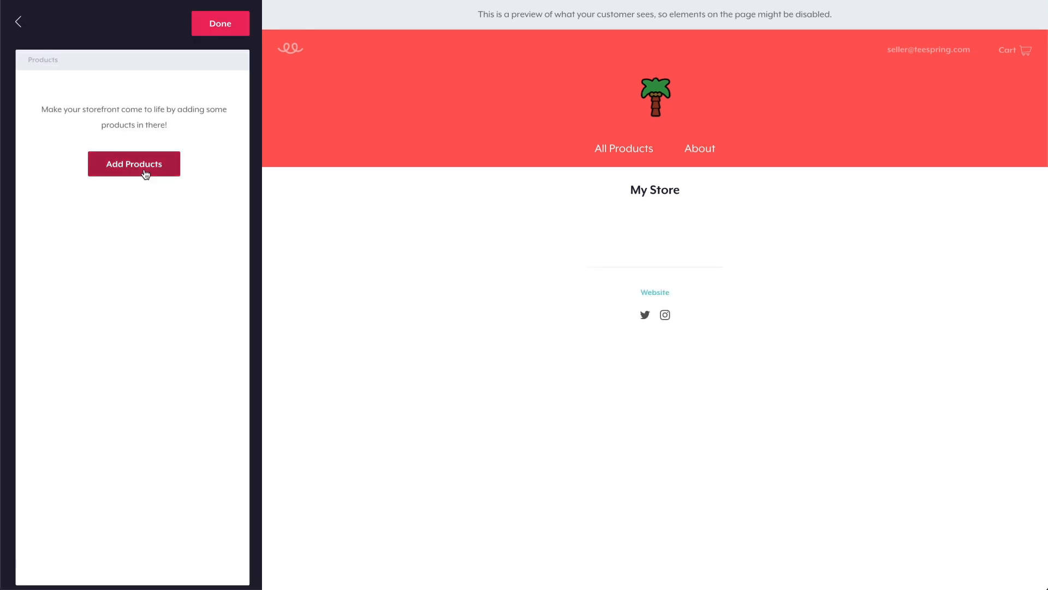
- Add The Greatest Treasure to the store, enable product categories, keep cross-selling on, and save
left_click(146, 173)
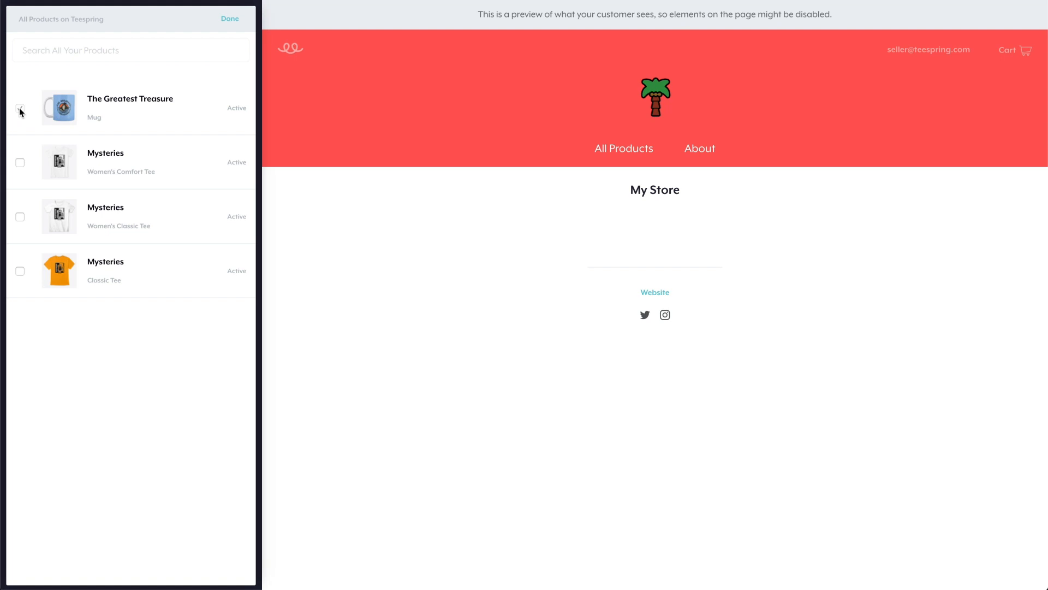
left_click(19, 110)
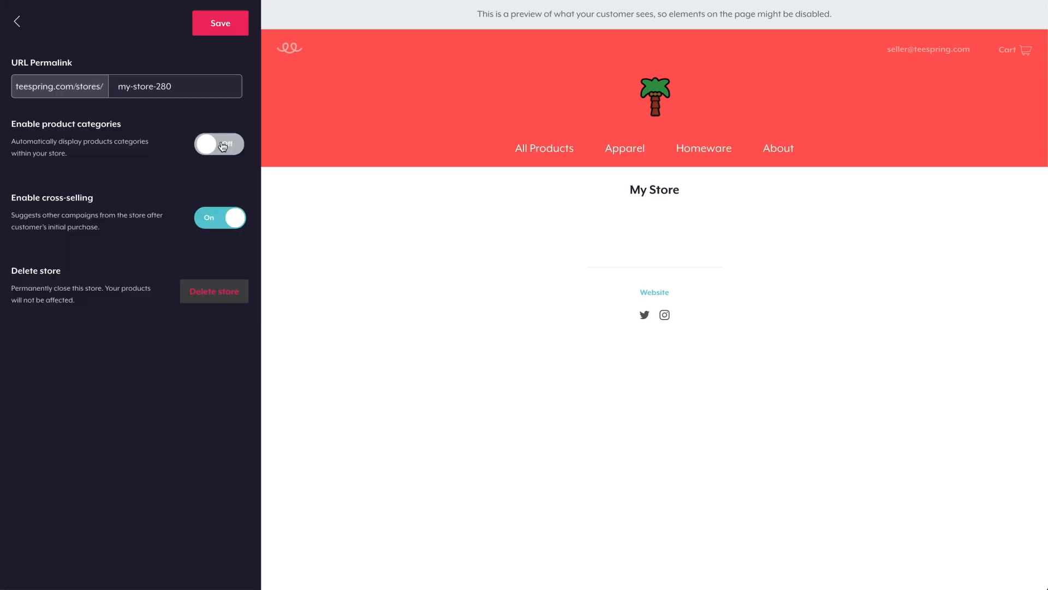
left_click(221, 145)
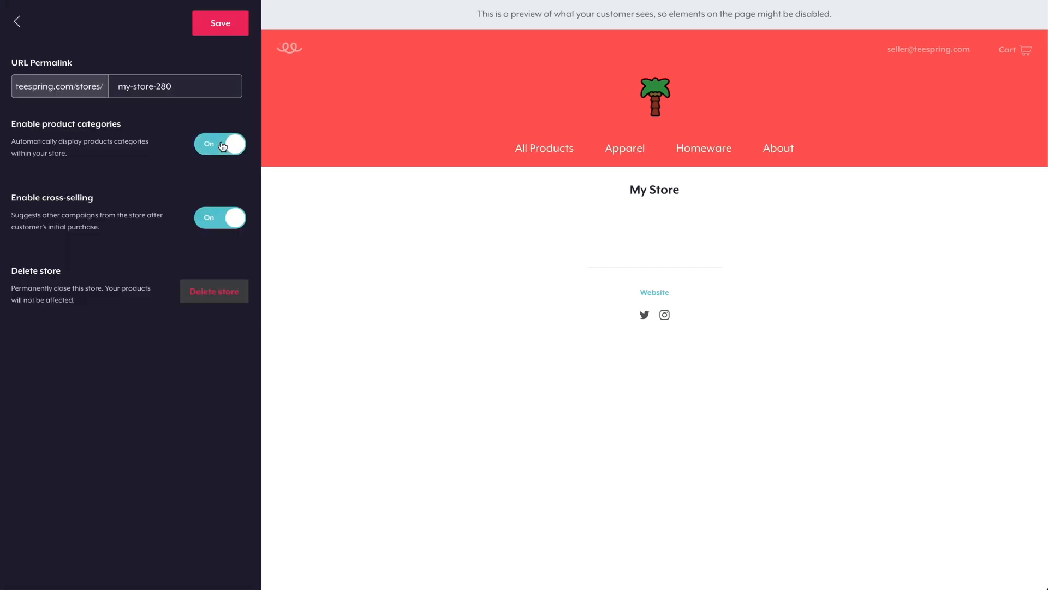
left_click(225, 225)
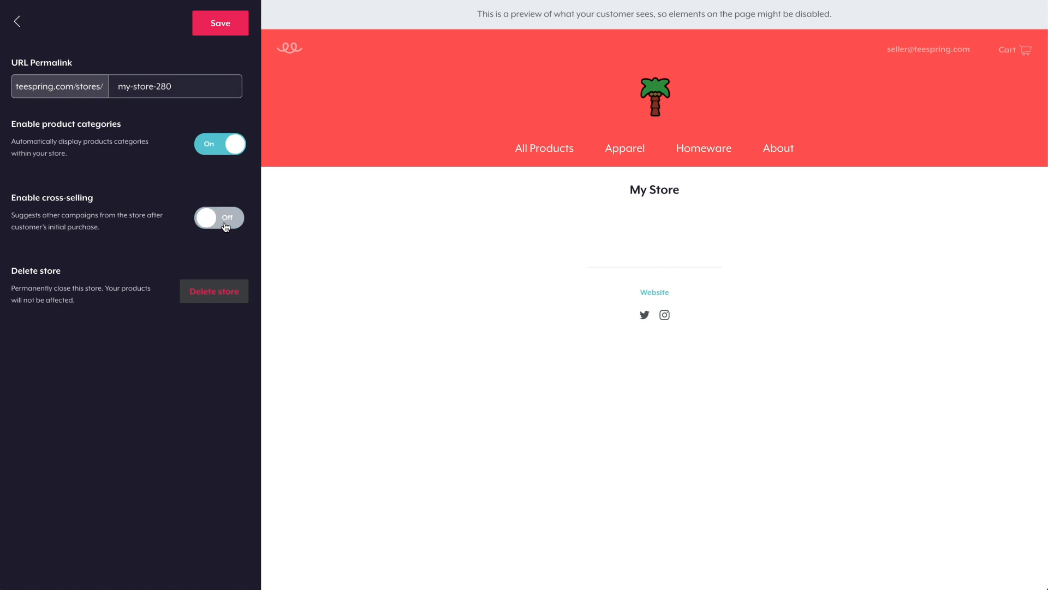
left_click(225, 225)
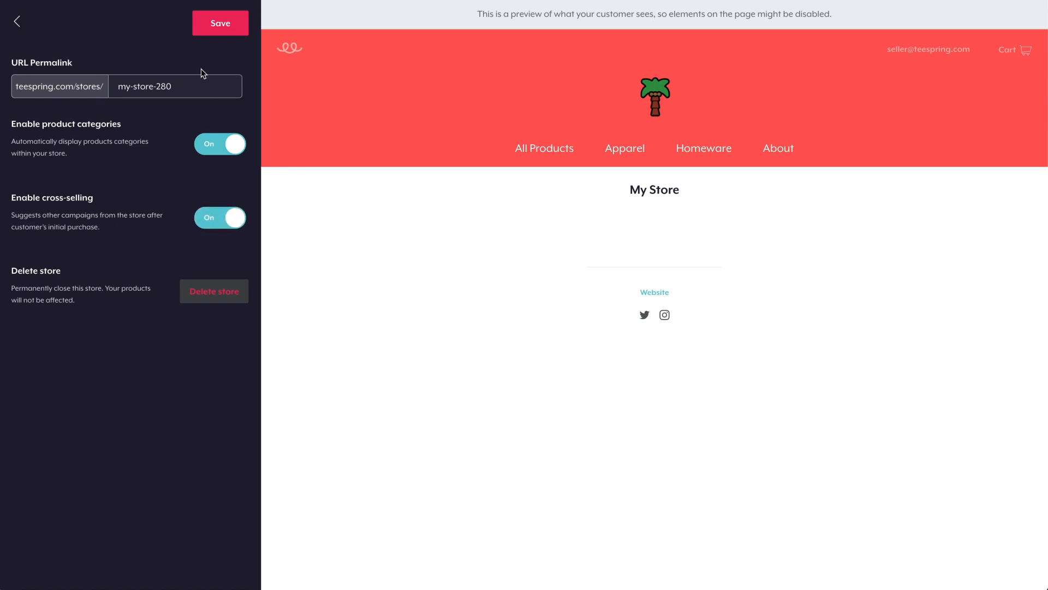
left_click(235, 22)
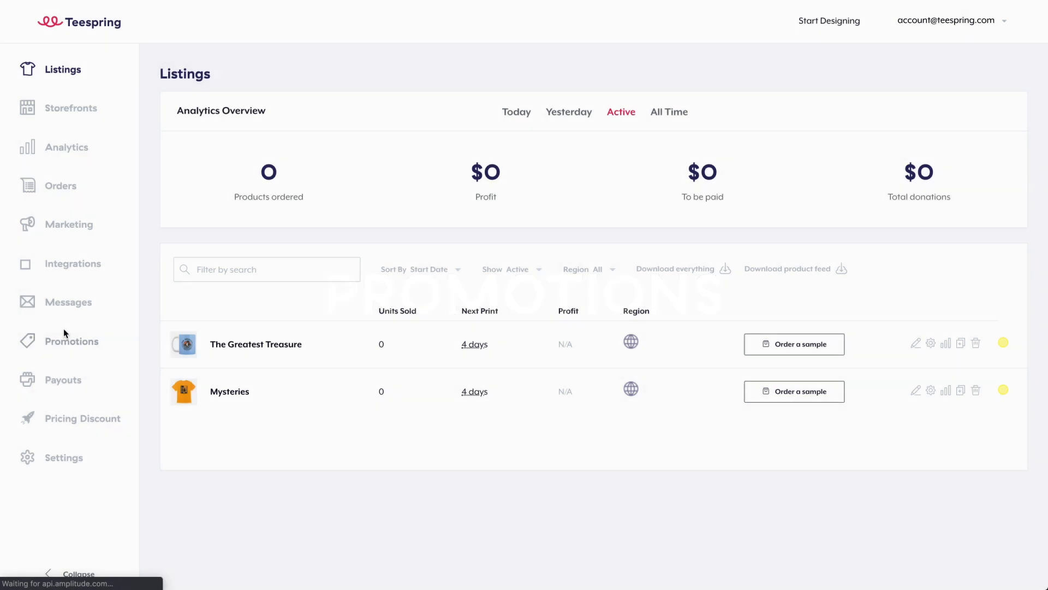
- Create a Discount promotion of 10 % with code DISCOUNT10
left_click(73, 343)
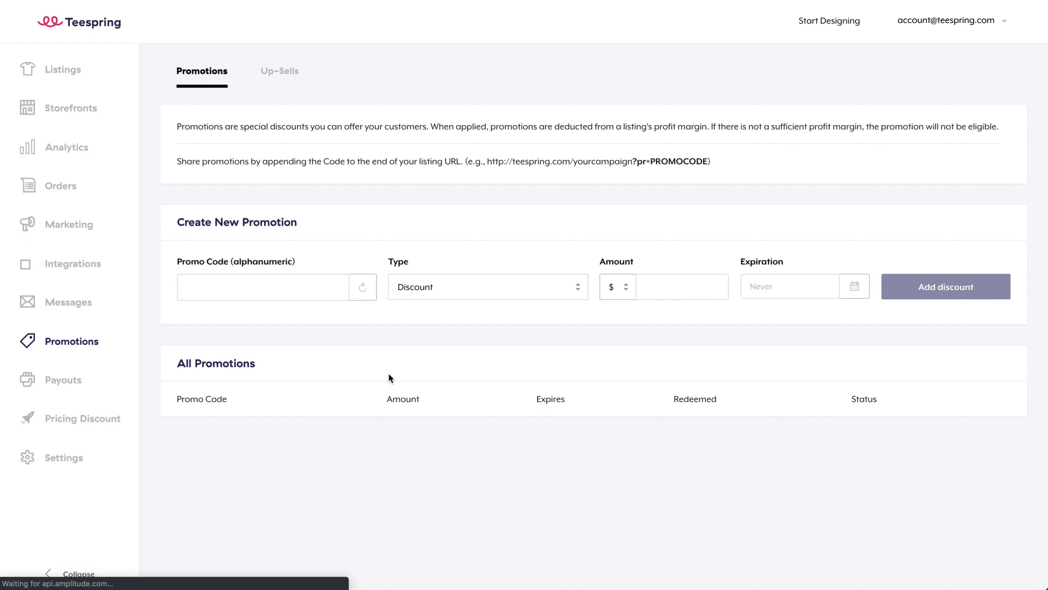
left_click(580, 289)
left_click(538, 304)
left_click(549, 289)
left_click(555, 276)
left_click(646, 287)
type("2")
left_click(625, 288)
left_click(611, 301)
key("BackSpace")
type("1")
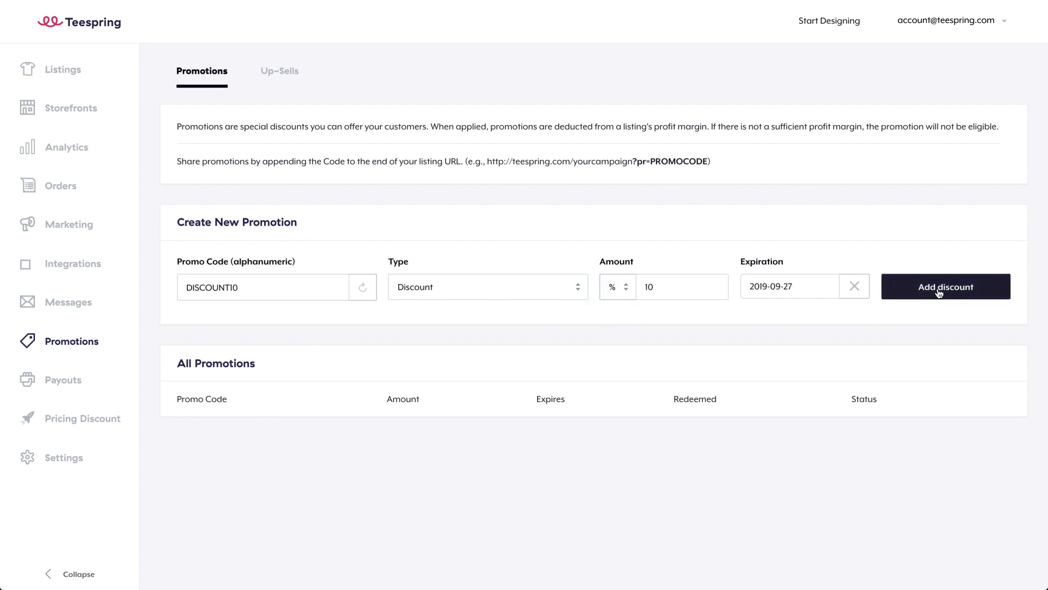
left_click(938, 289)
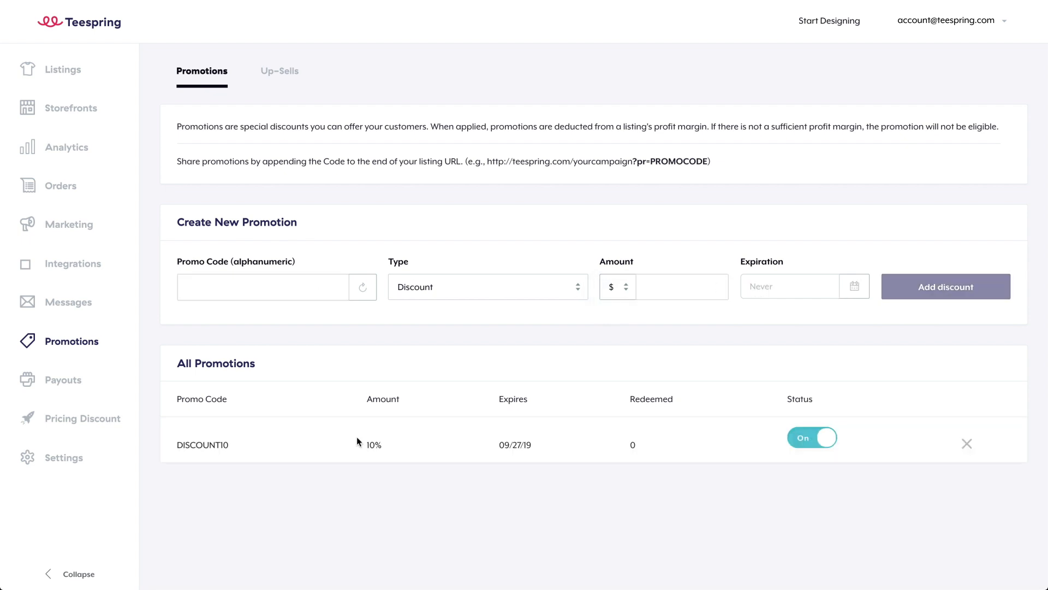
- Test DISCOUNT10 by adding it to the product page URL and confirming the 10% discount
left_click_drag(232, 447, 185, 444)
type("=")
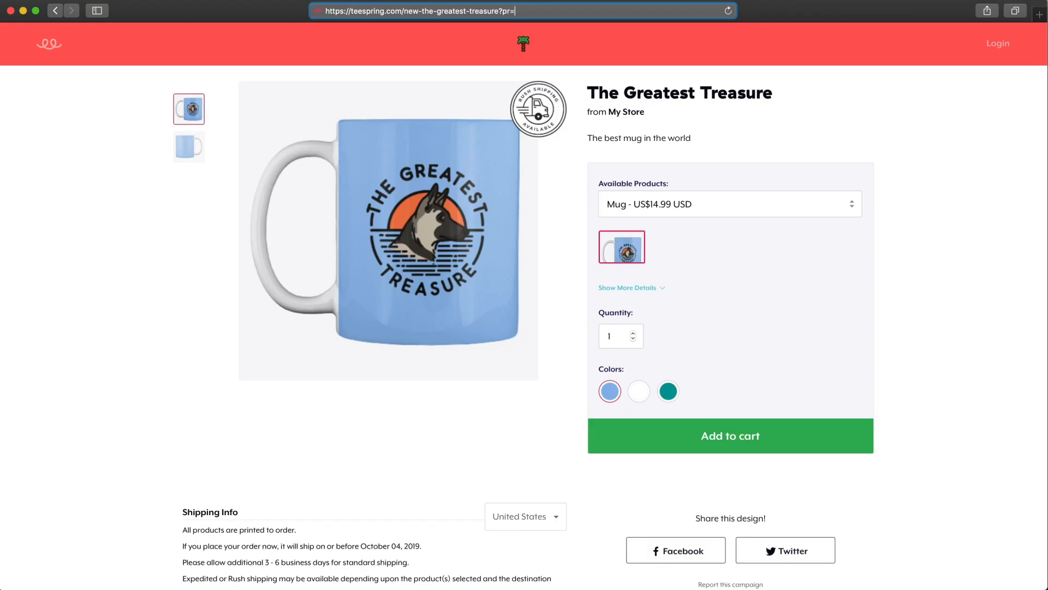
type("DISCOUNT10")
key("Return")
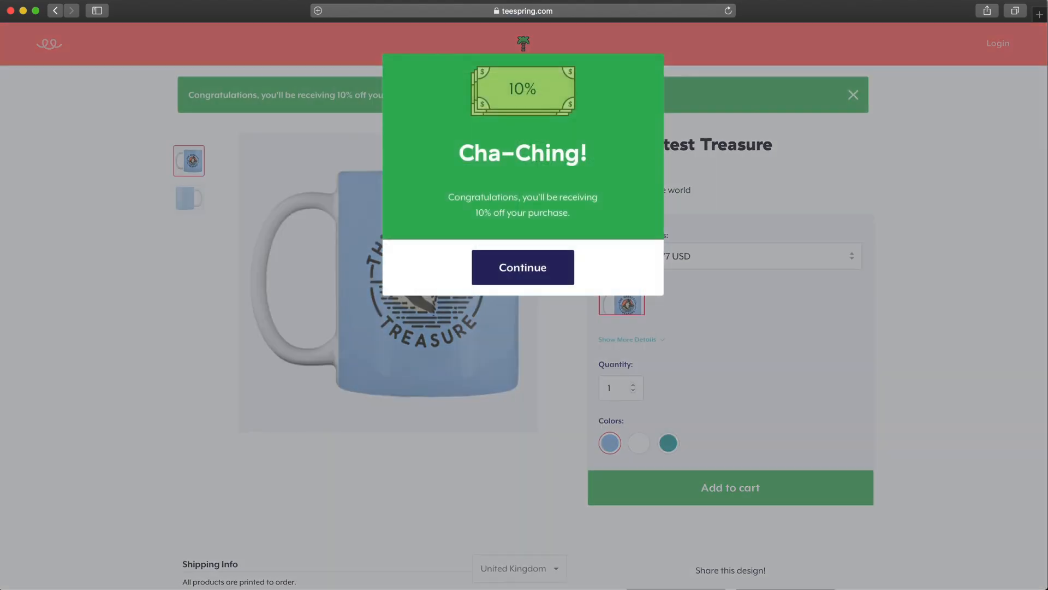
left_click(533, 256)
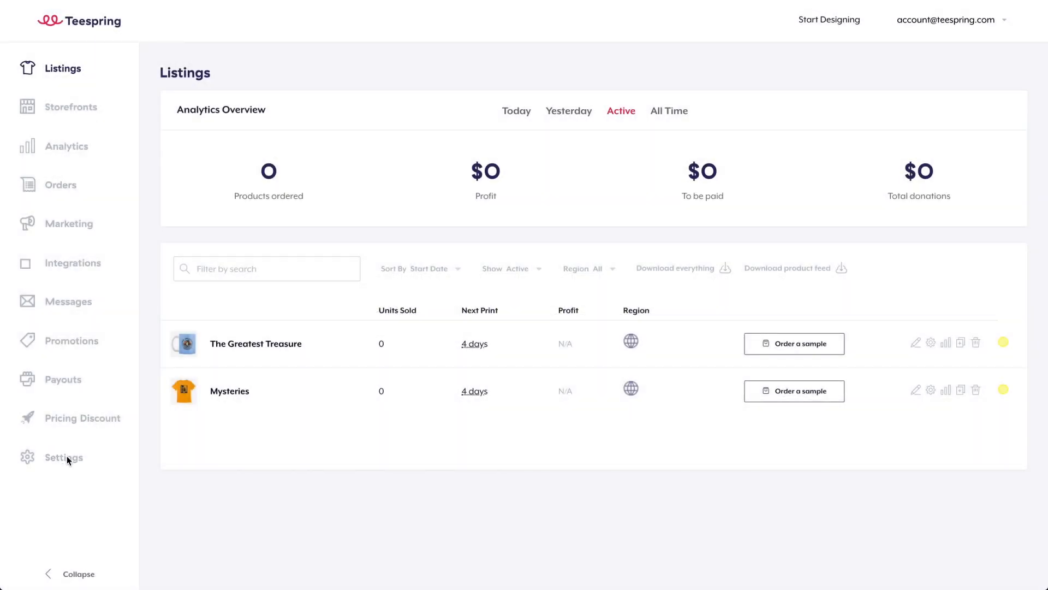
- Enter a phone number in the account's profile details
left_click(59, 458)
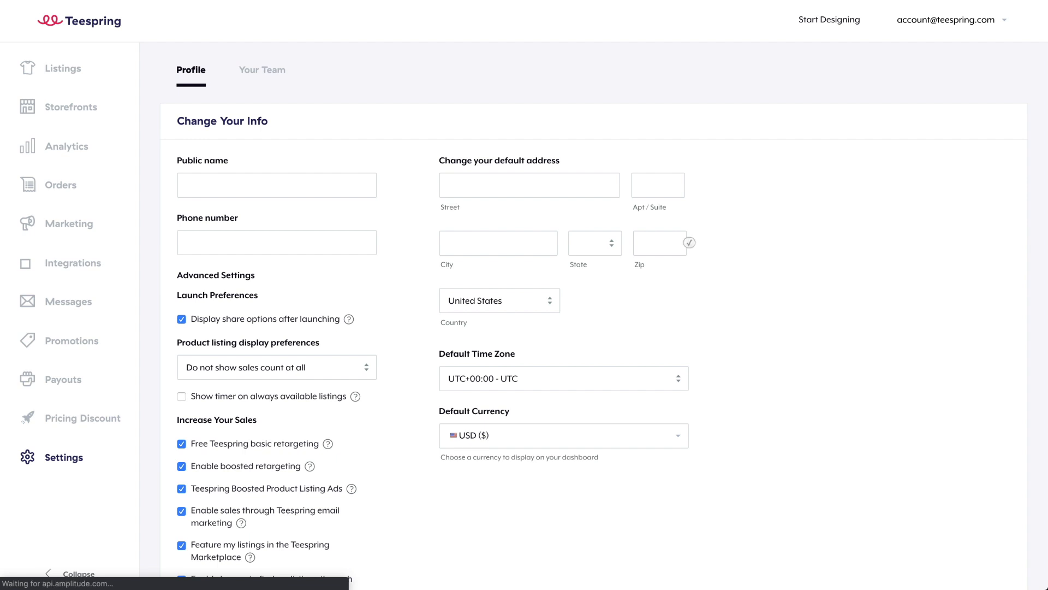
left_click(297, 177)
left_click(302, 241)
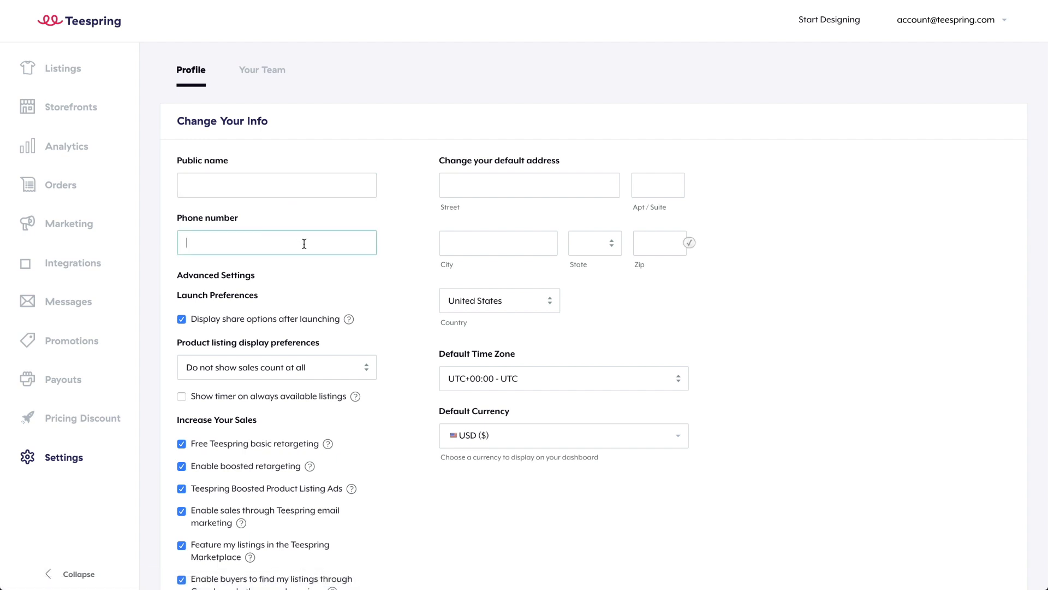
scroll(302, 241, "down", 1)
type("090890")
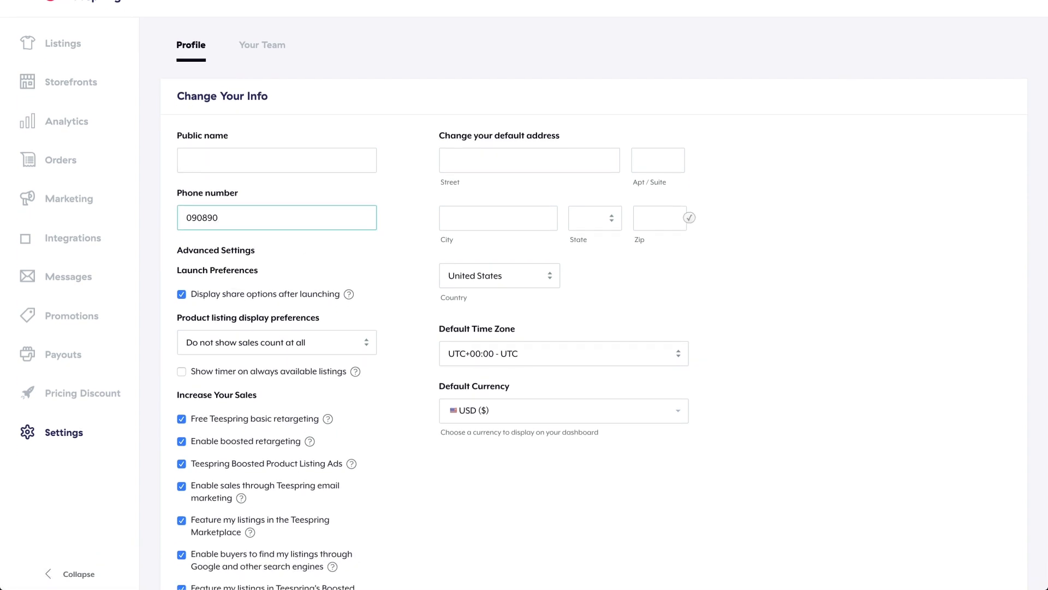
- Enable search engines, Marketplace, email marketing, Boosted Listing Ads and retargeting, then save
scroll(302, 342, "down", 5)
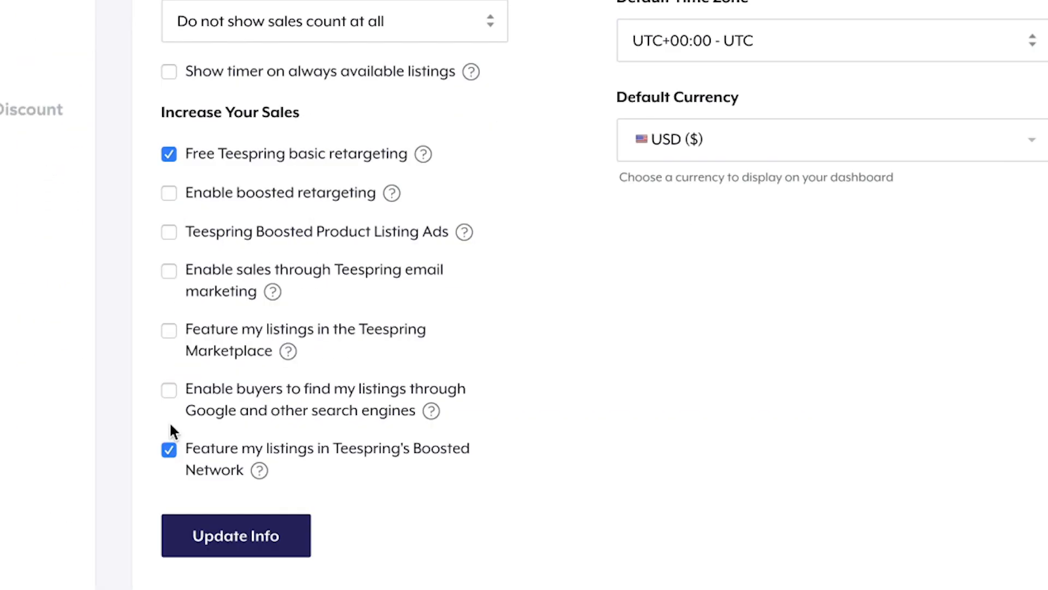
left_click(181, 292)
left_click(181, 260)
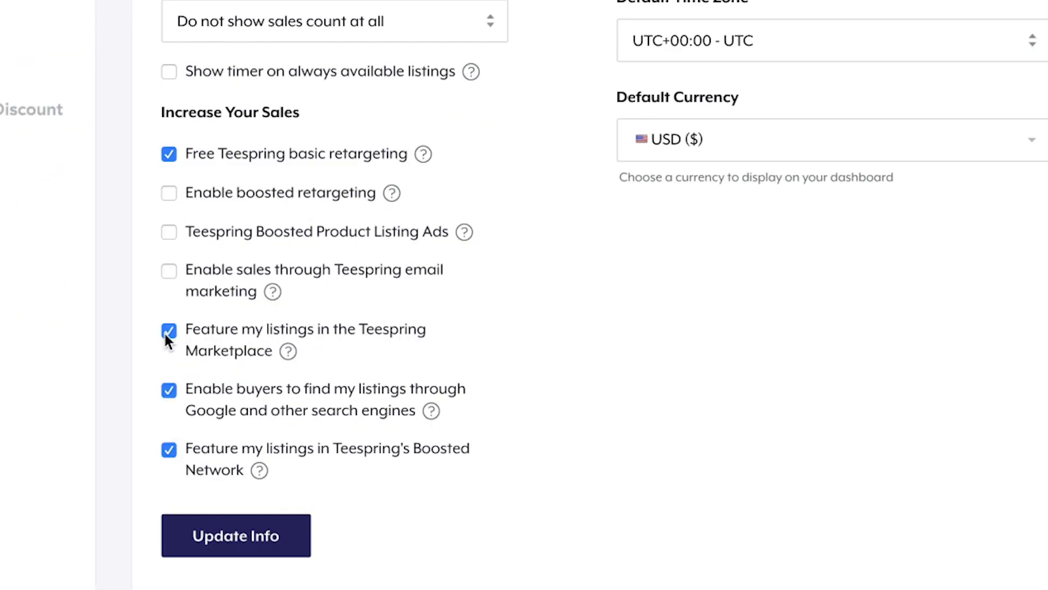
left_click(168, 270)
left_click(168, 231)
left_click(168, 192)
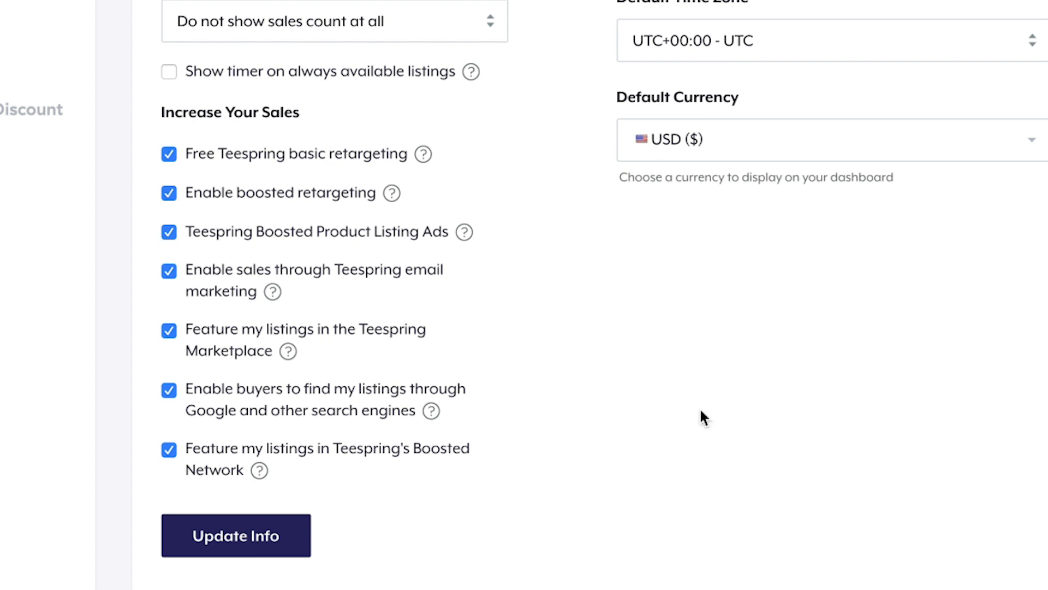
scroll(721, 460, "down", 6)
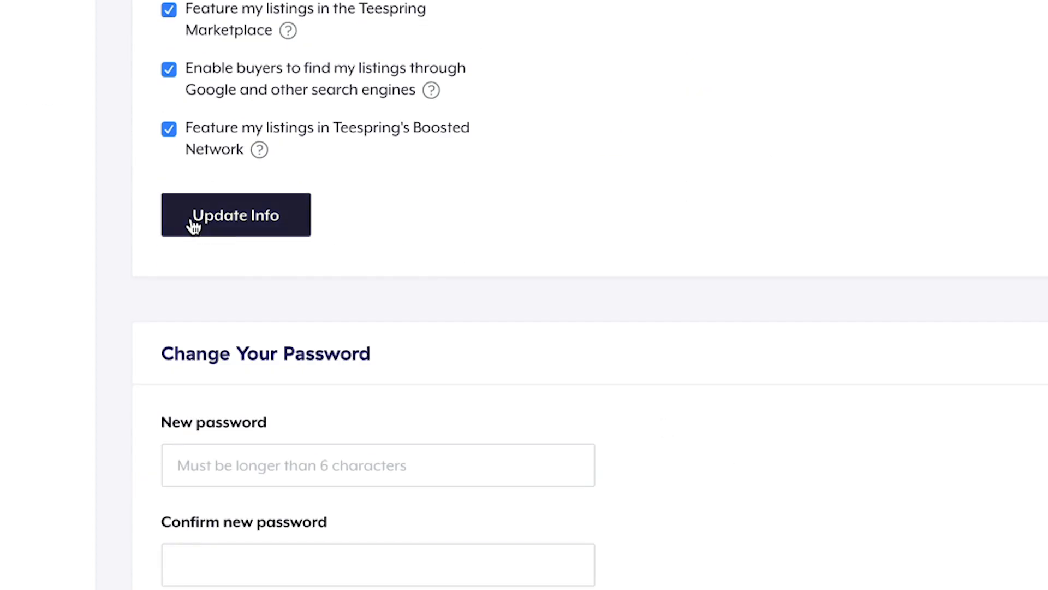
left_click(194, 218)
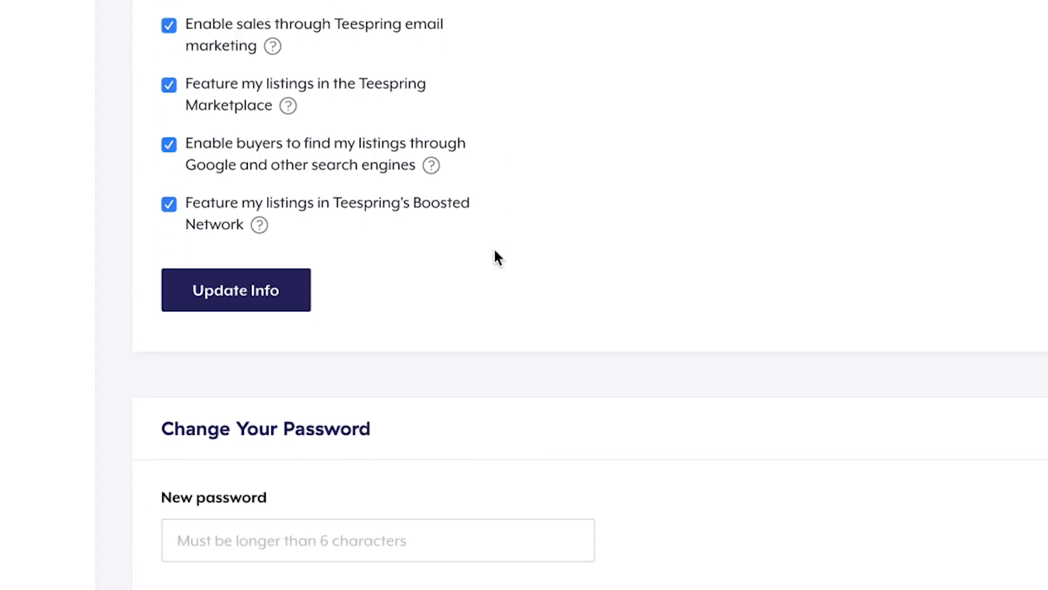
- Enter the PayPal e-mail address in Requested address and copy it into the re-enter field
scroll(493, 257, "down", 5)
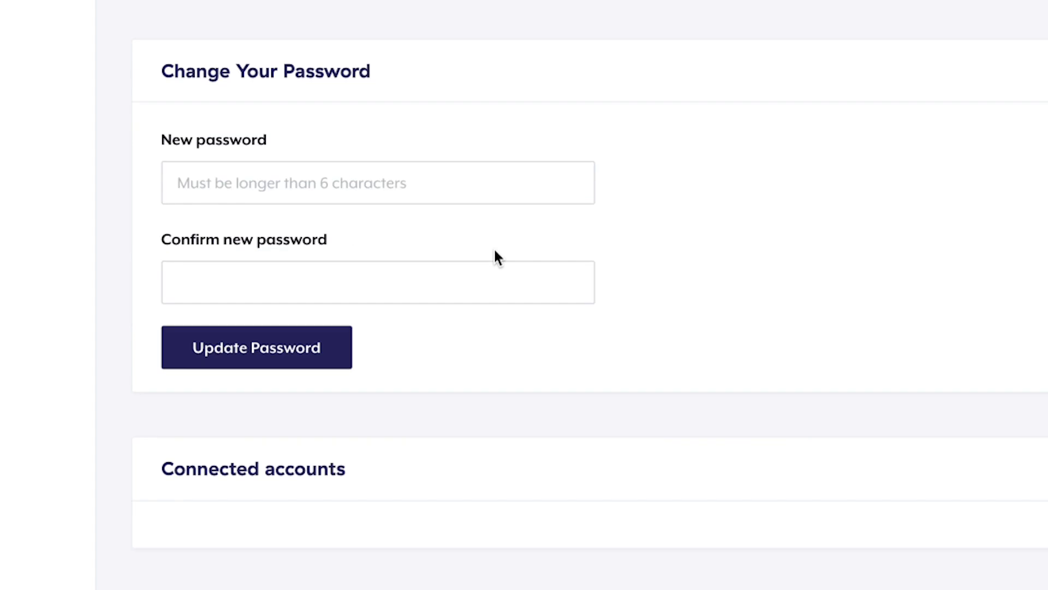
scroll(480, 227, "down", 5)
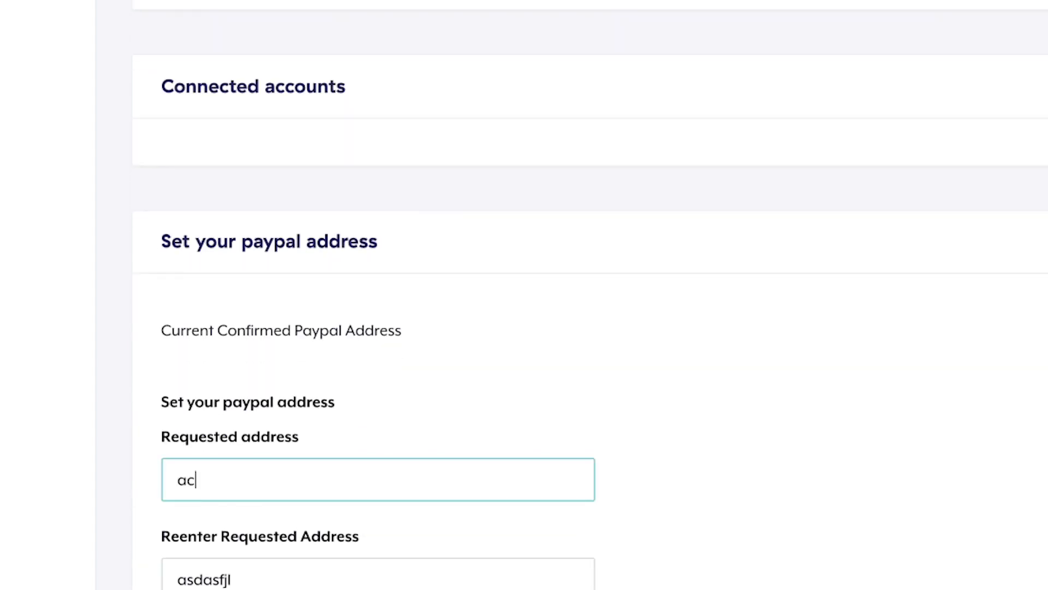
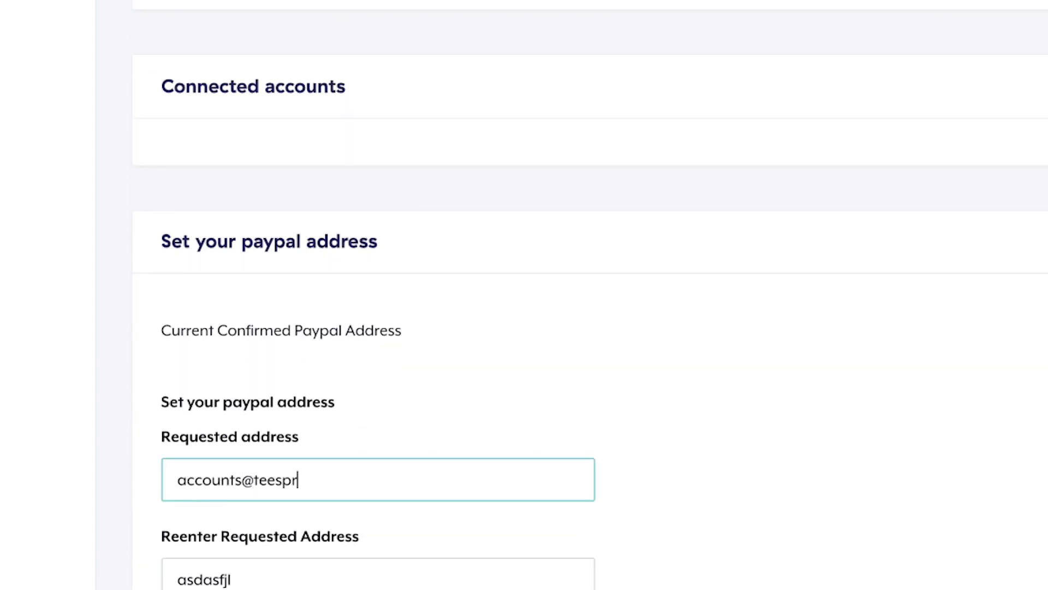
key("ctrl+a")
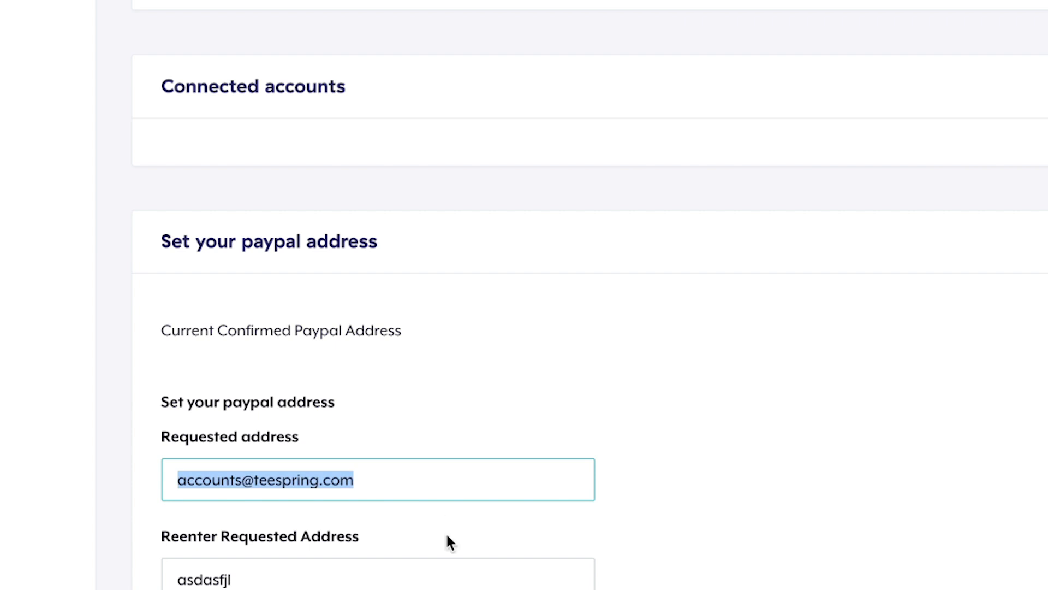
left_click(462, 577)
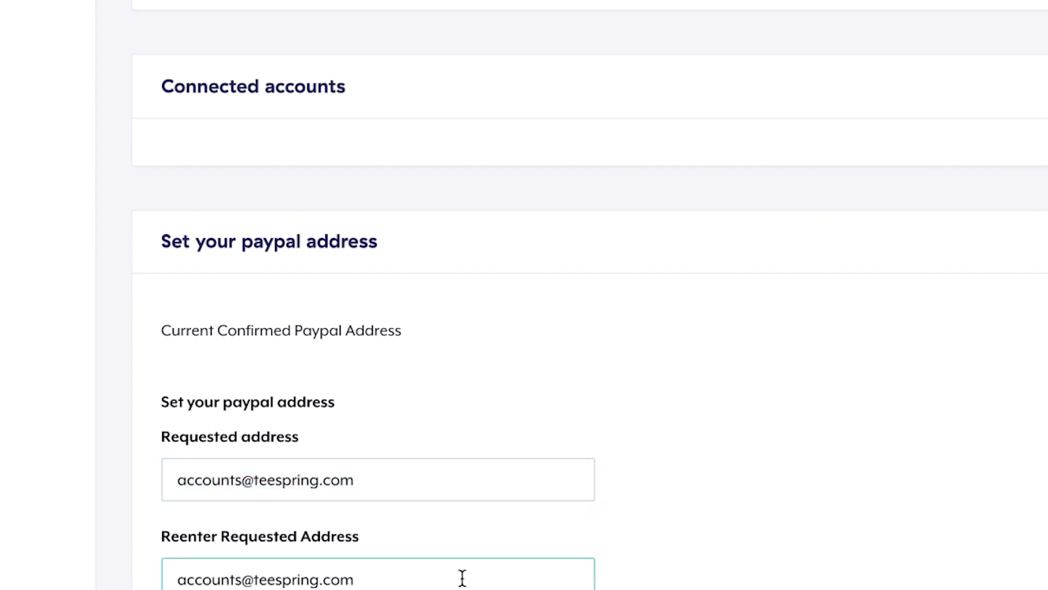
scroll(823, 375, "down", 10)
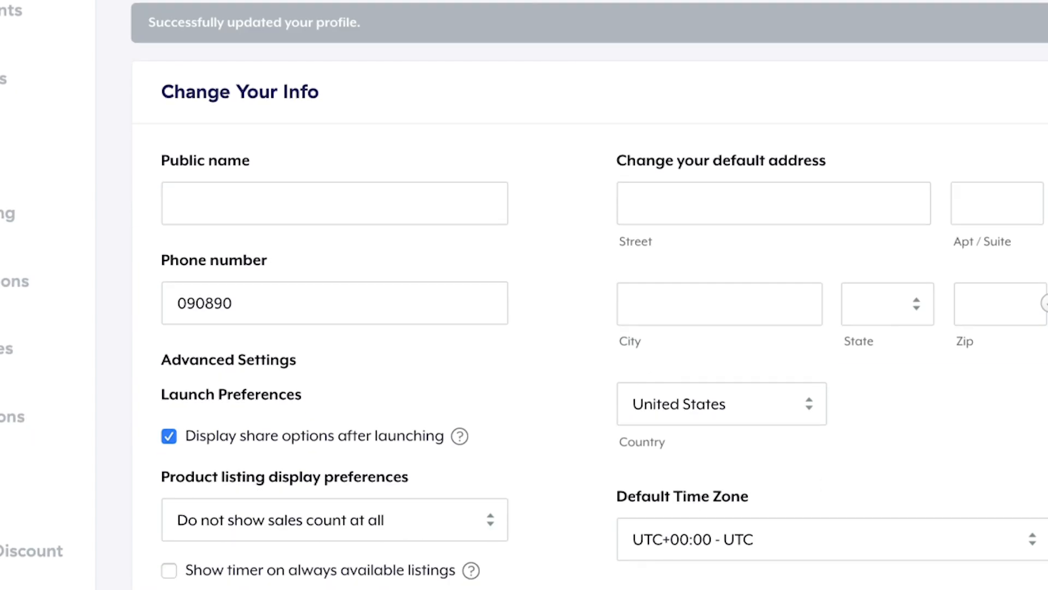
scroll(524, 294, "down", 1)
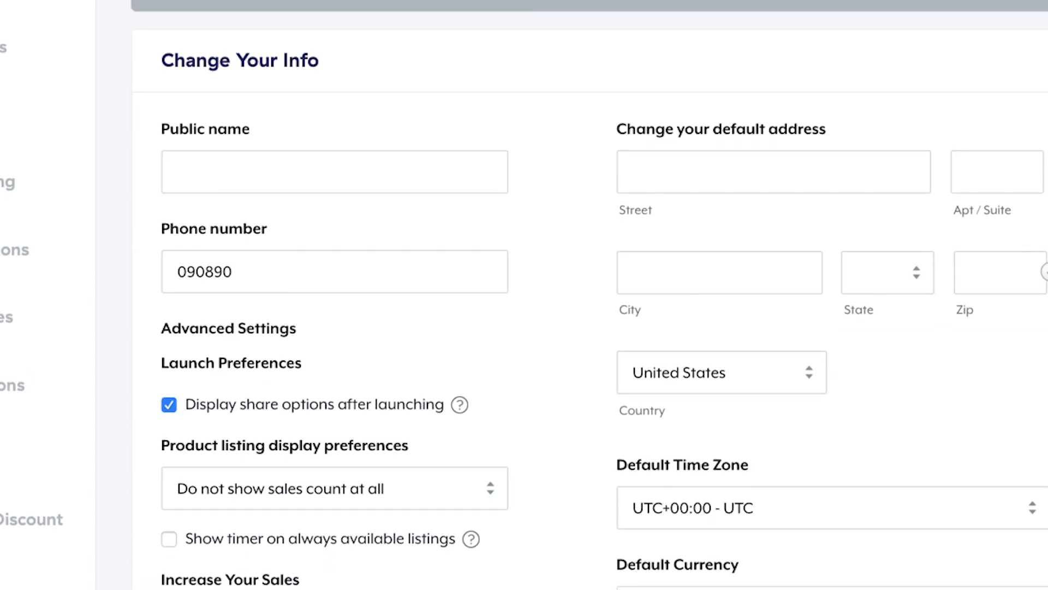